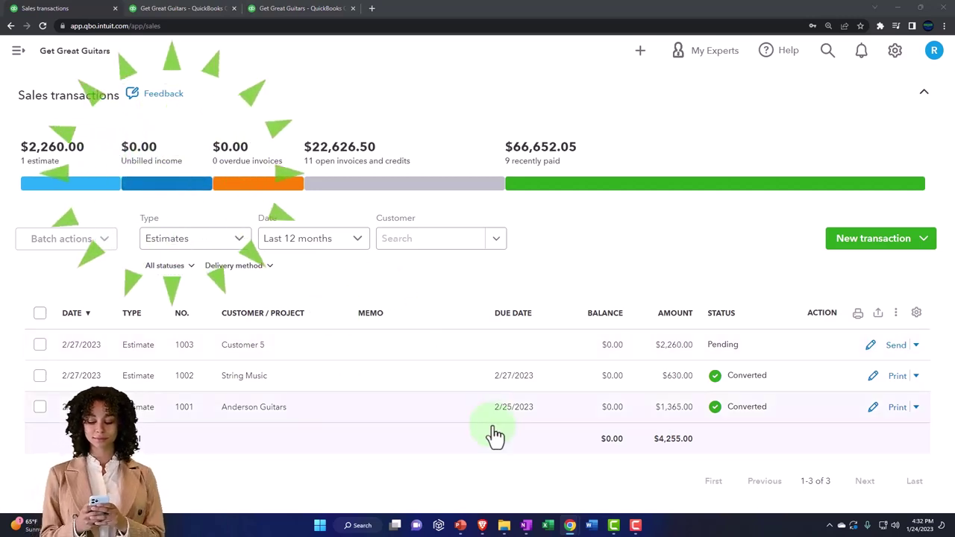
- Switch to OneNote to look at the customer transaction flowchart, and return to the sales transactions page
click(526, 525)
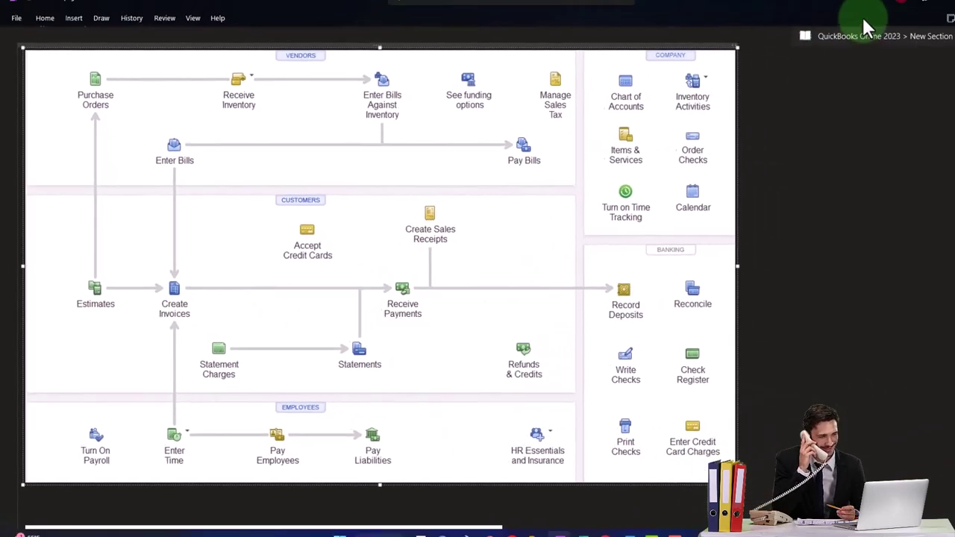
click(890, 10)
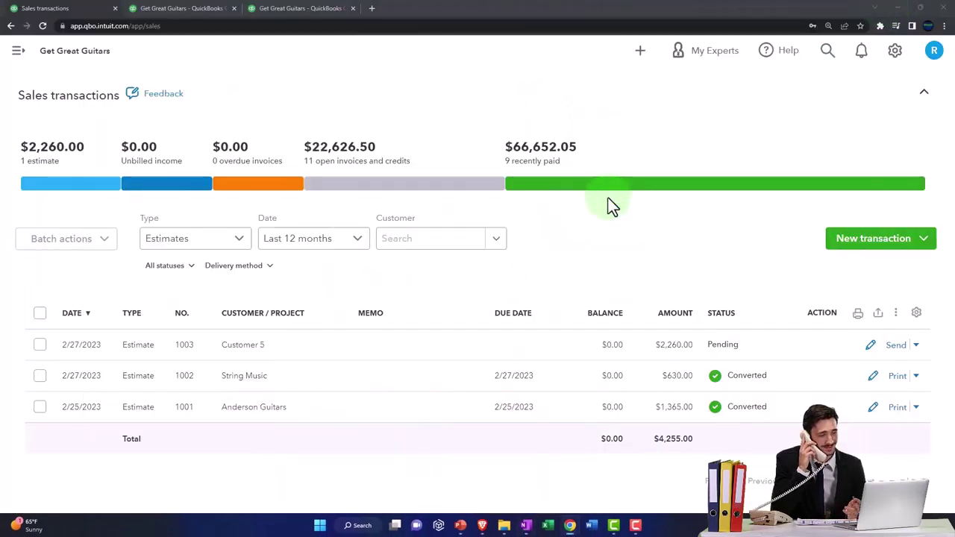
- Start a new Receive Payment transaction for a customer
click(17, 54)
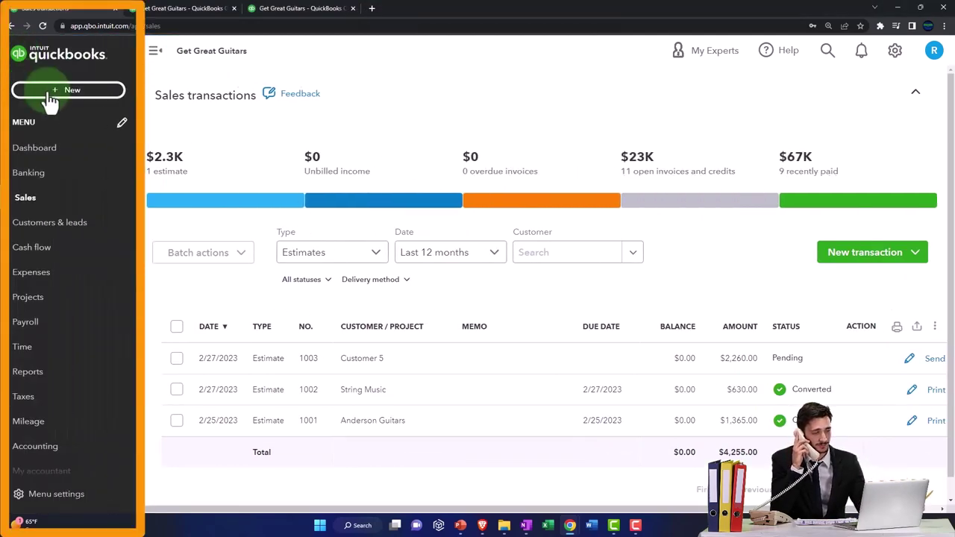
click(50, 101)
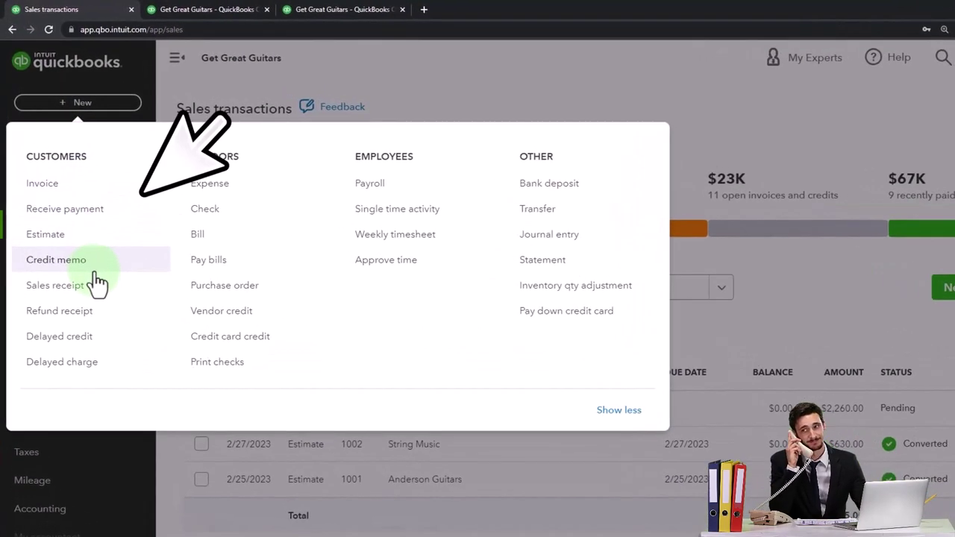
click(88, 215)
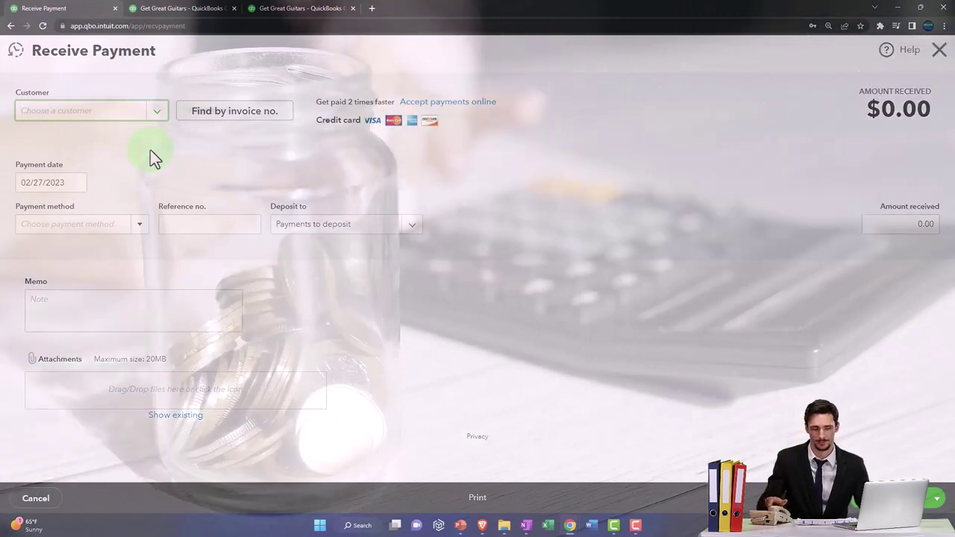
- Choose Customer 5 as the customer on the payment form
text(Cus)
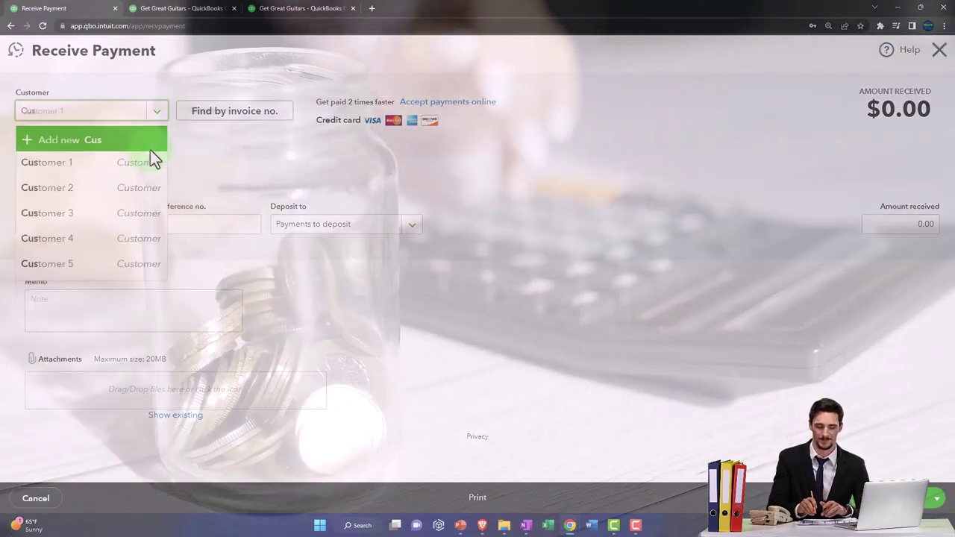
key(Down)
key(Down)
key(Down)
key(Down)
key(Down)
key(Return)
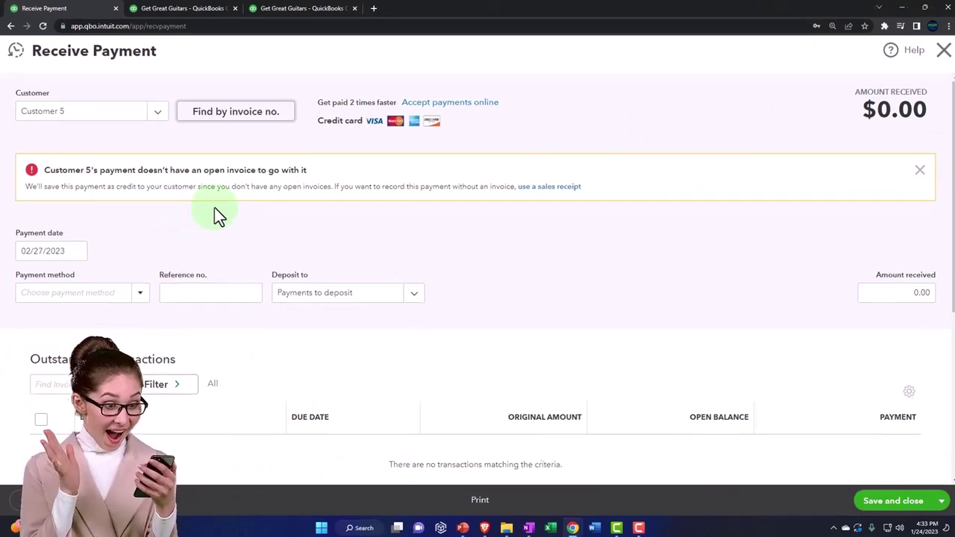
click(215, 208)
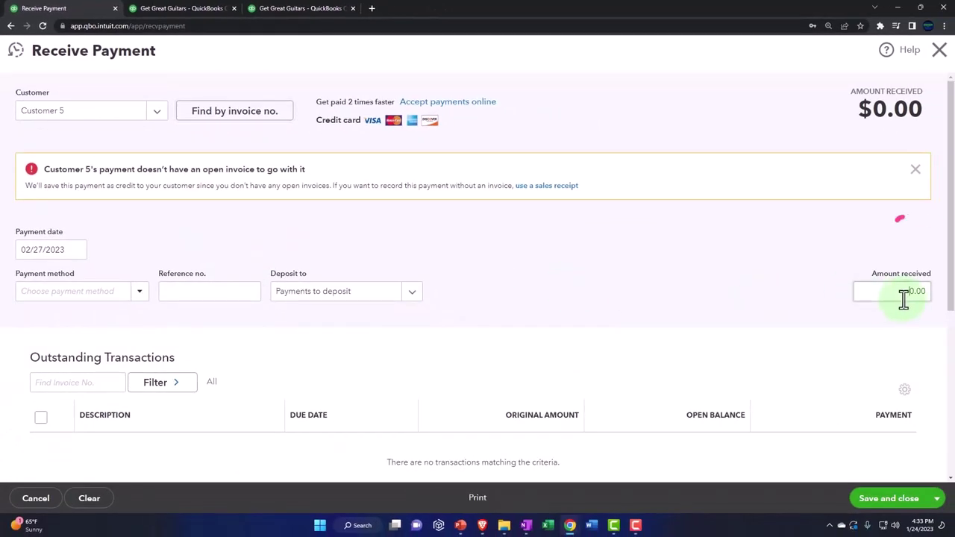
- Set the amount received to 200.00 and the payment method to Cash
click(470, 298)
scroll(470, 298, down, 1)
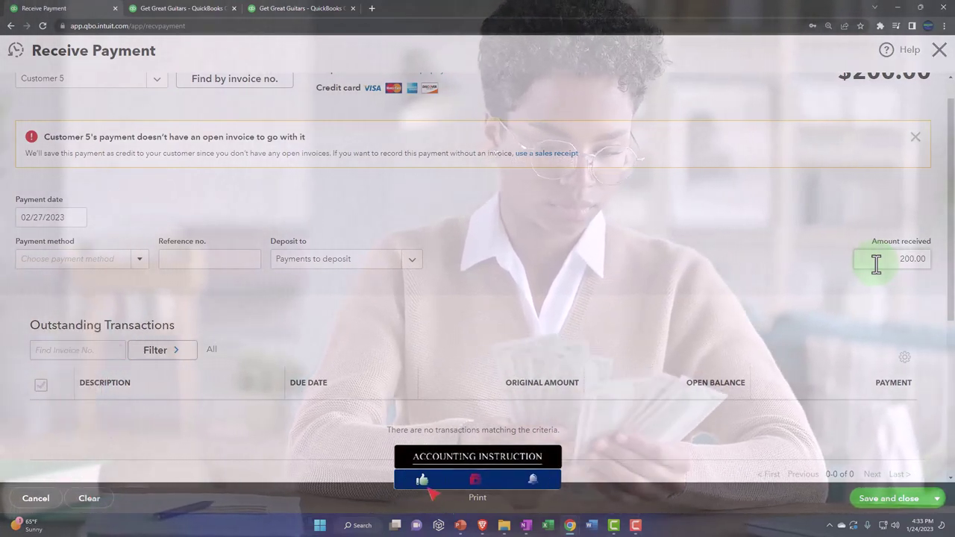
click(145, 271)
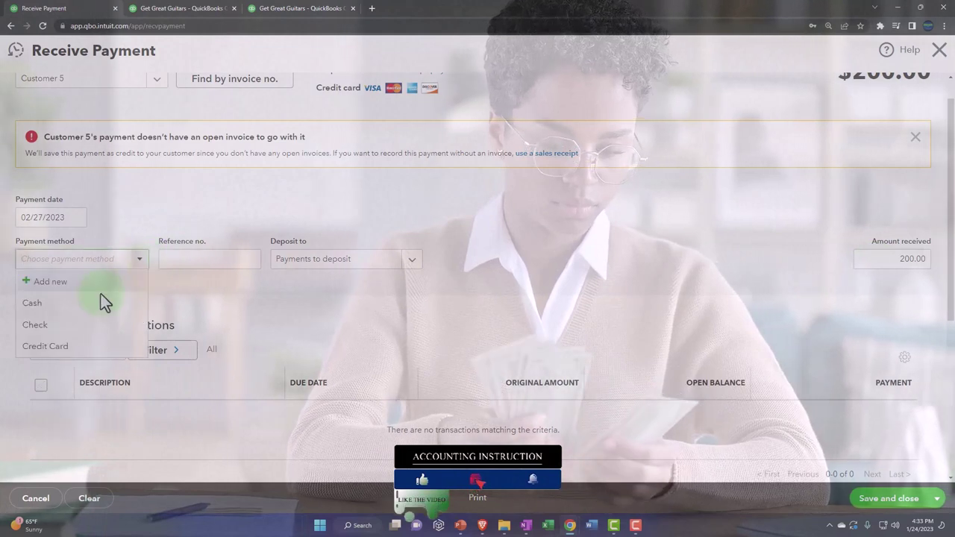
click(93, 306)
click(141, 261)
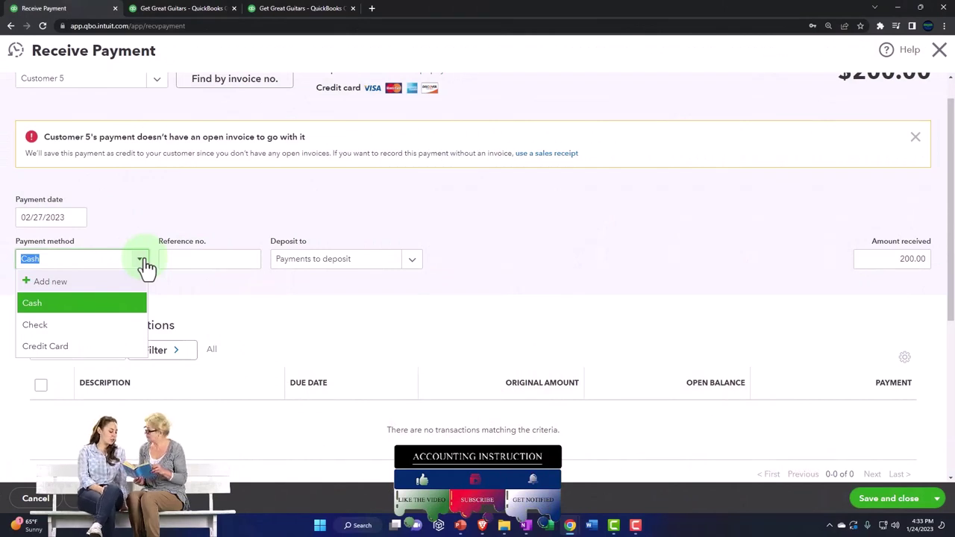
click(141, 262)
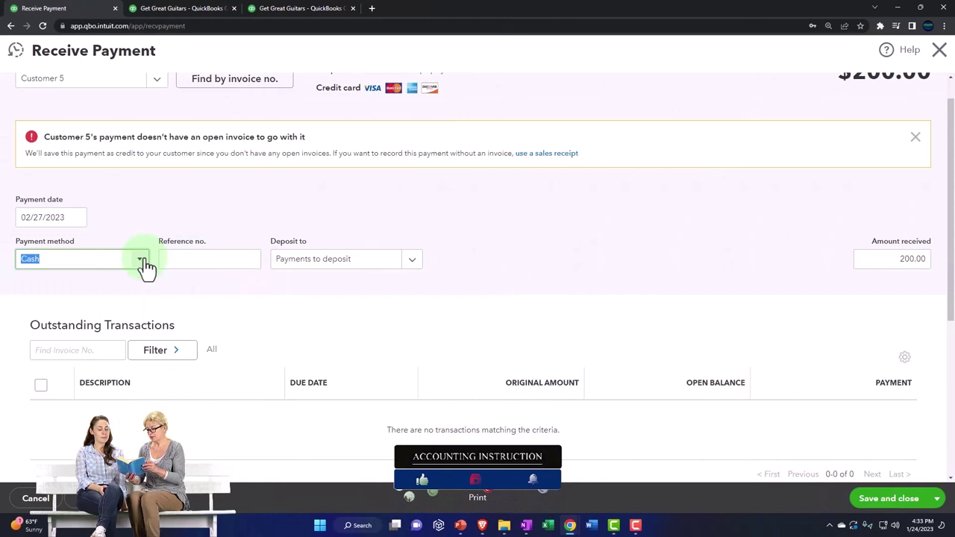
- Keep Payments to deposit as the deposit account and save the payment as a customer credit
key(Tab)
key(Tab)
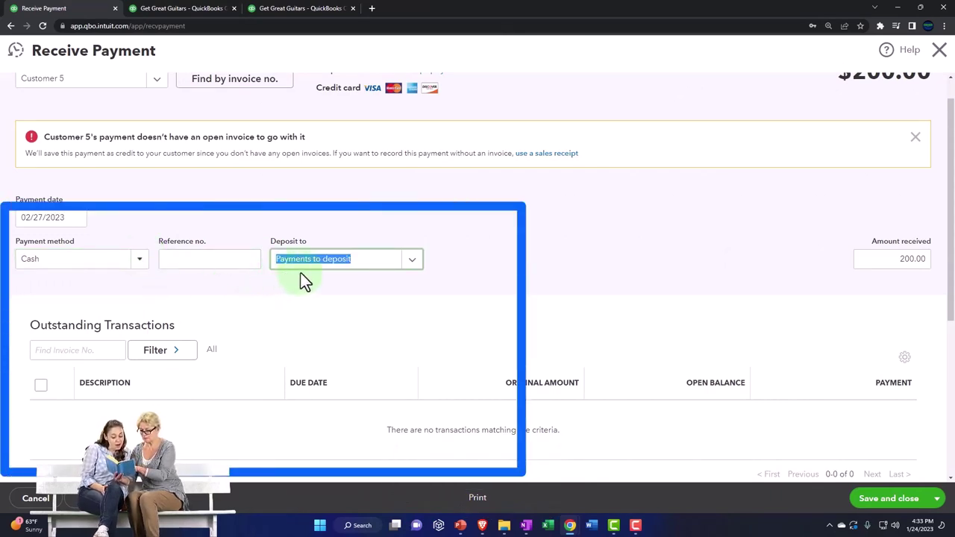
click(414, 266)
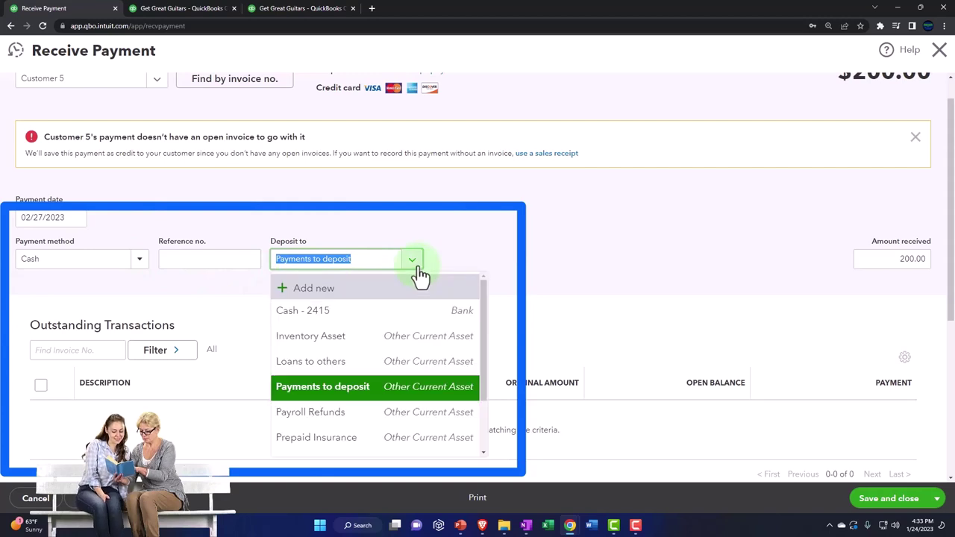
click(461, 250)
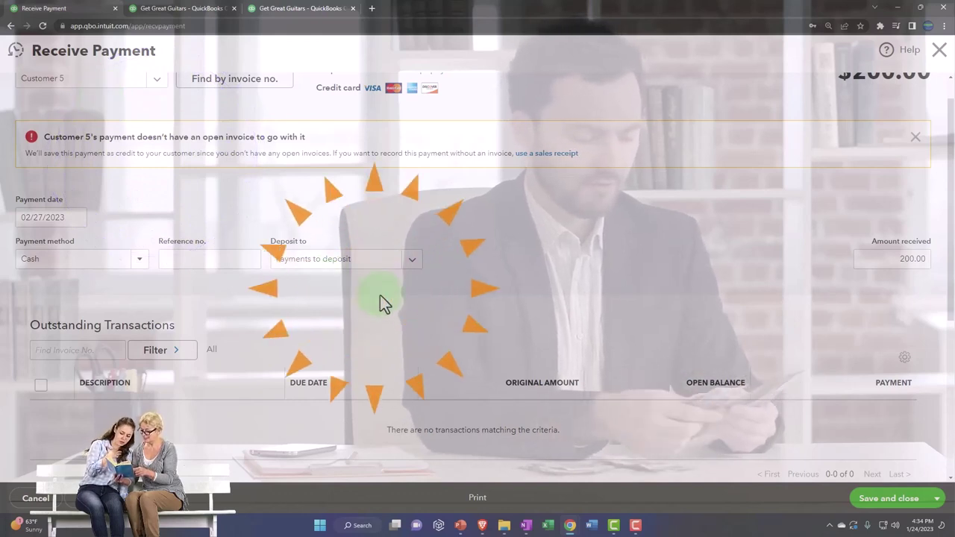
click(880, 508)
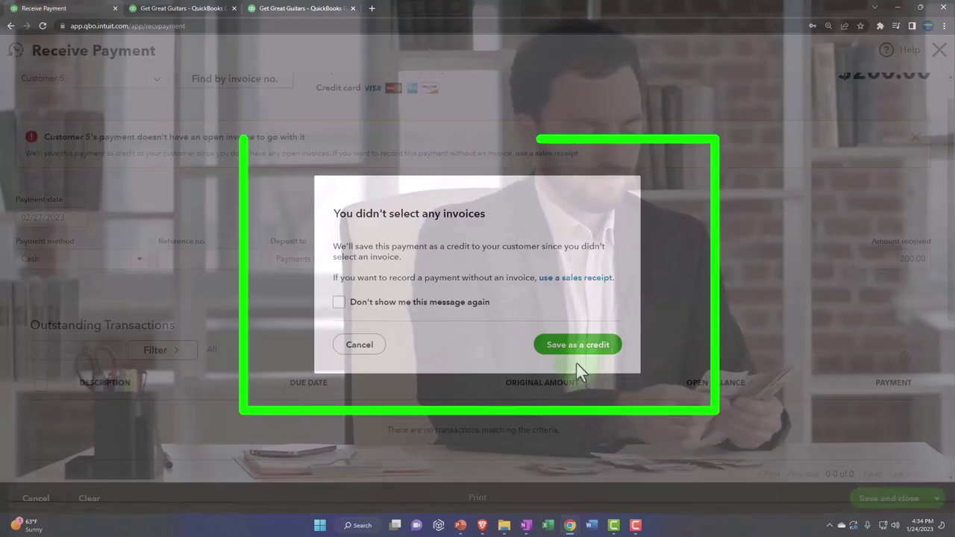
click(560, 348)
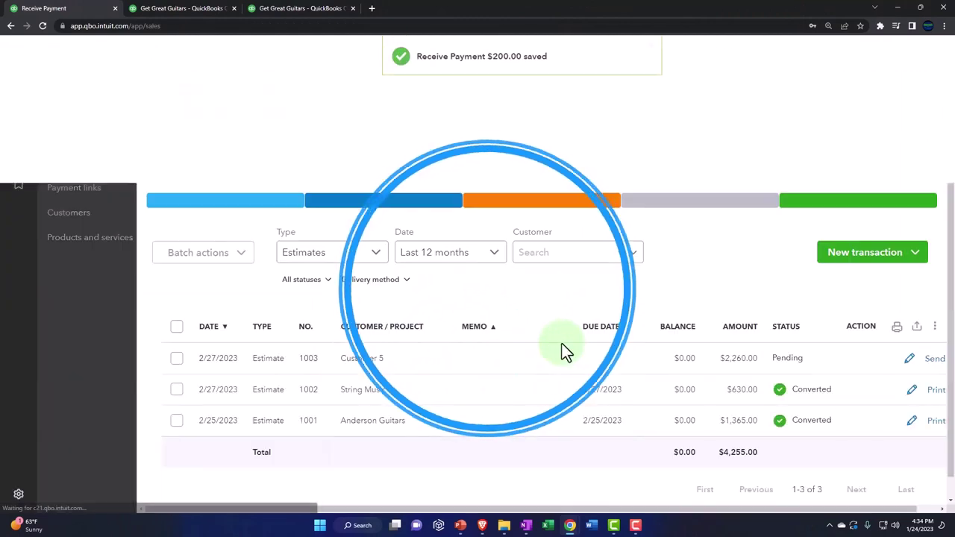
- Bring up the Balance Sheet report and examine its Accounts Receivable and Payments to deposit lines
click(198, 11)
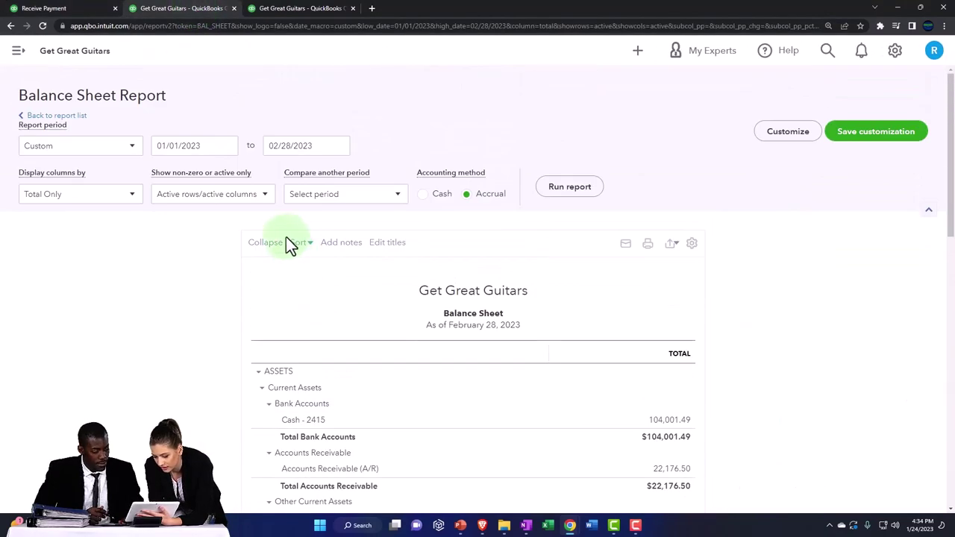
scroll(572, 309, down, 2)
key(ctrl+plus)
key(ctrl+plus)
key(ctrl+plus)
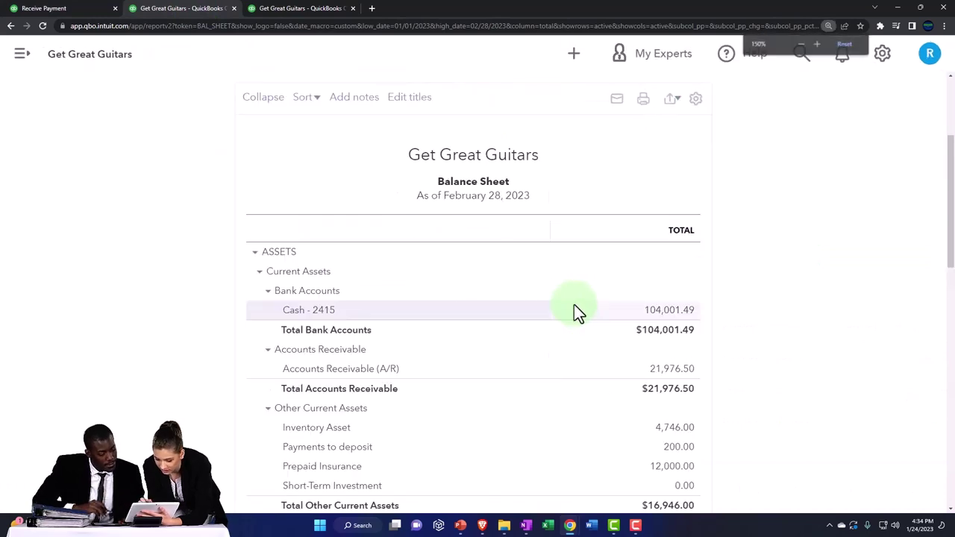
scroll(574, 305, down, 2)
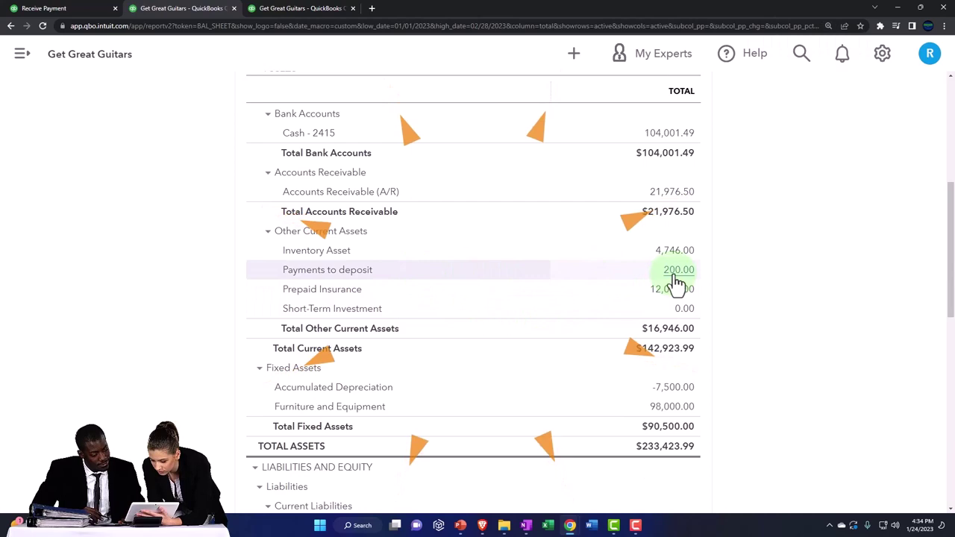
- View the transaction detail behind Accounts Receivable for the Customer 5 payment, and return to the Balance Sheet summary
click(672, 192)
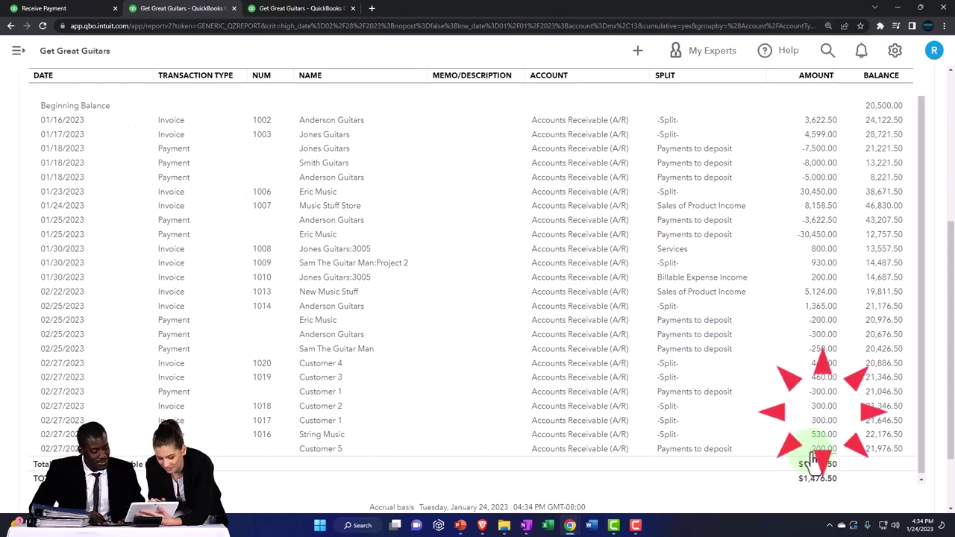
scroll(247, 306, up, 5)
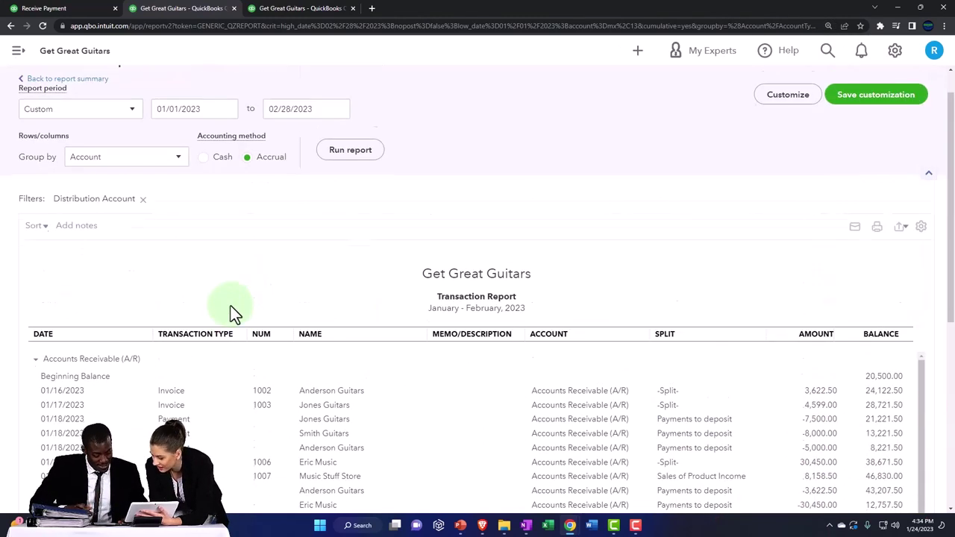
click(89, 115)
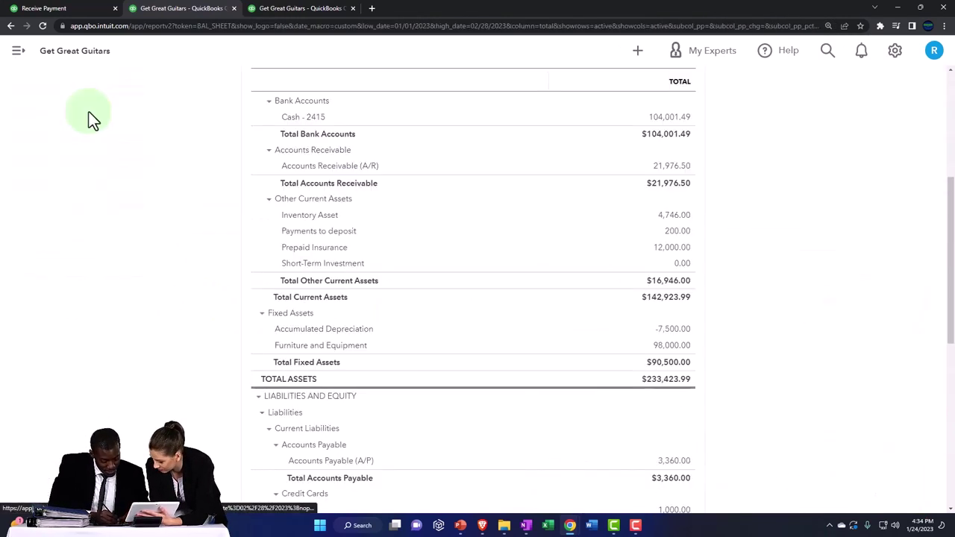
- Duplicate the browser tab that holds the Profit and Loss report
click(311, 10)
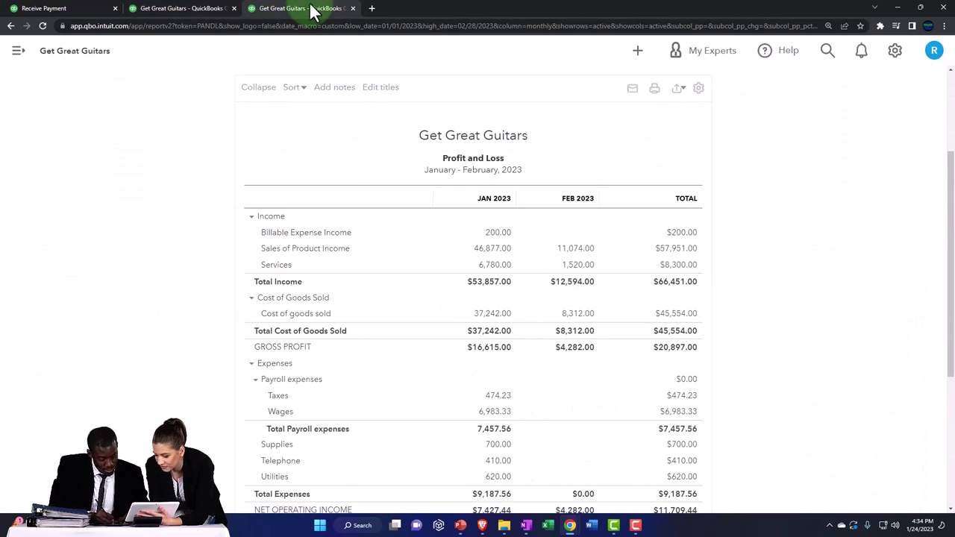
right_click(314, 11)
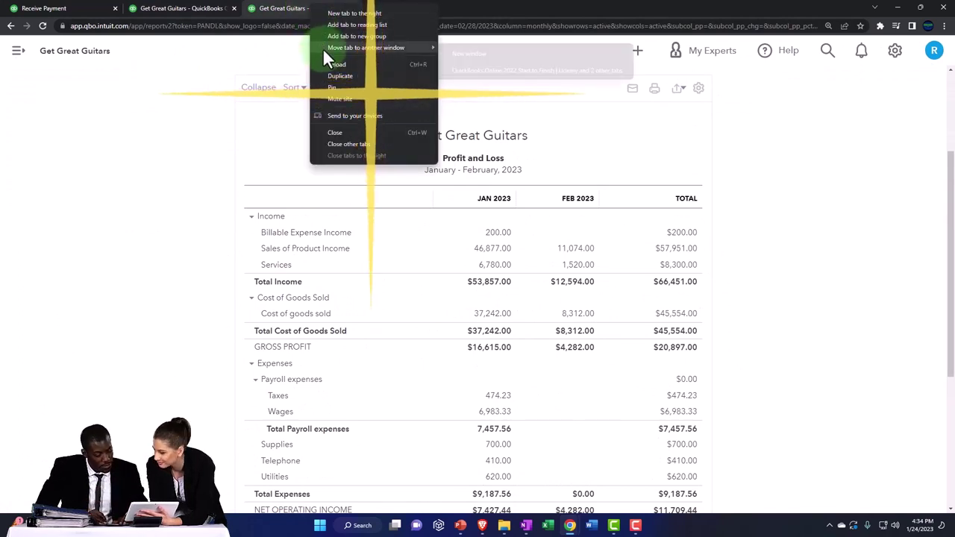
mouse_move(323, 49)
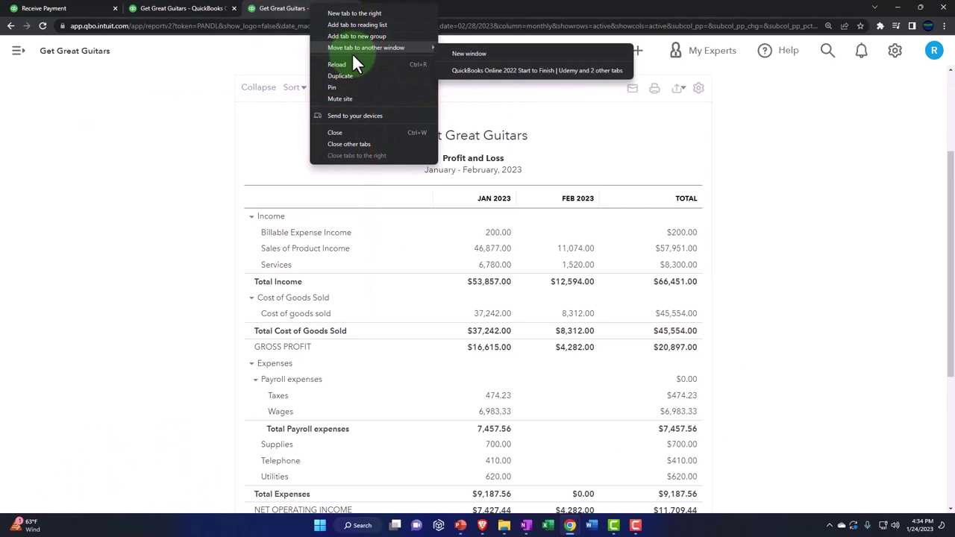
click(183, 51)
right_click(282, 8)
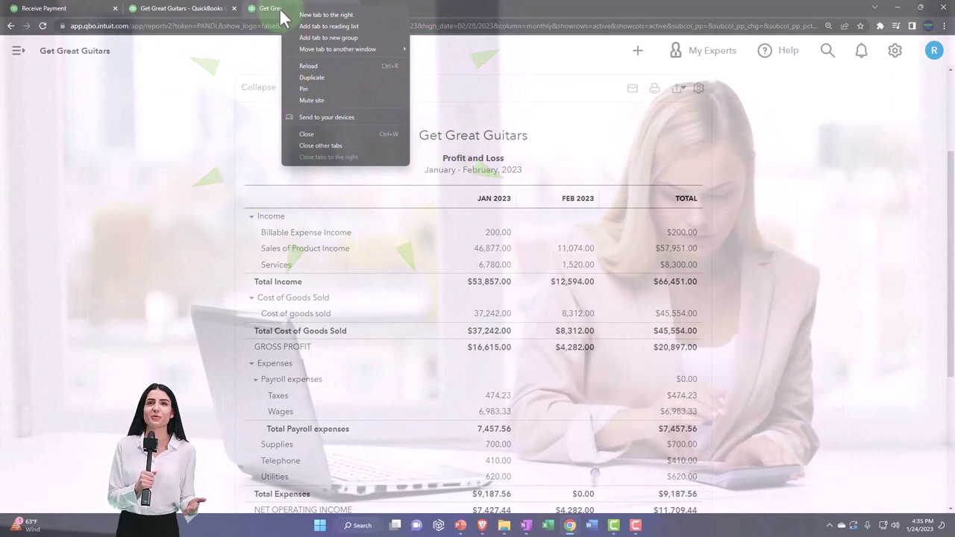
click(307, 78)
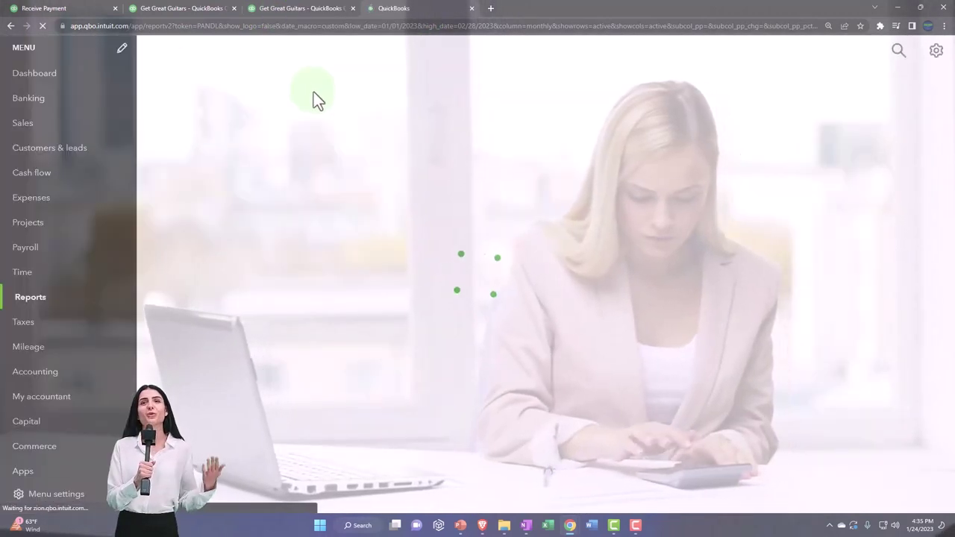
- Open the Customer Balance Detail report from the Who owes you section of the standard reports in the duplicated tab
click(42, 373)
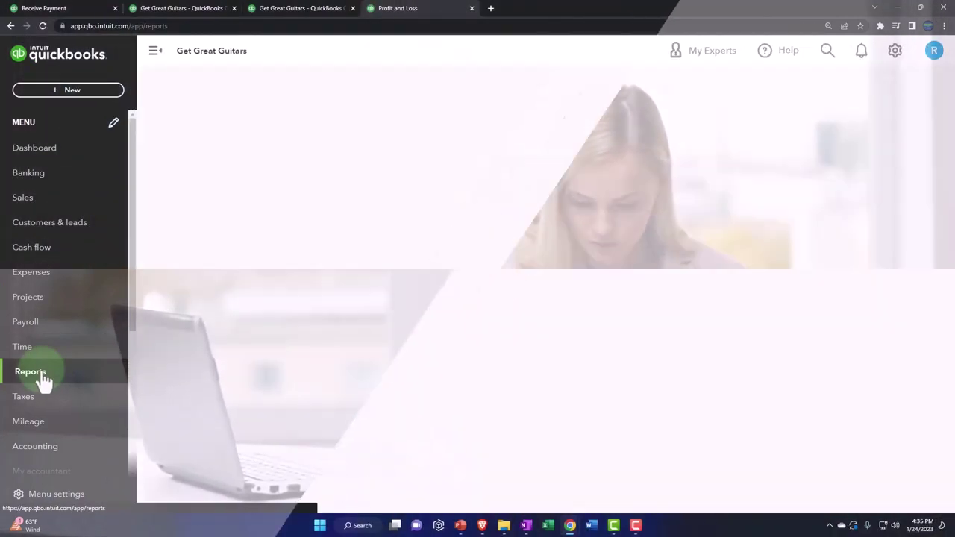
click(155, 51)
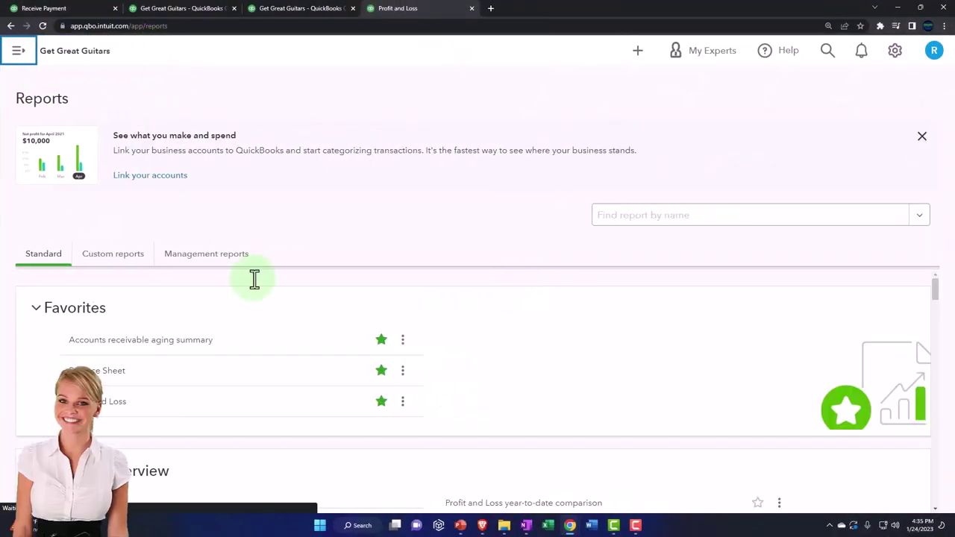
scroll(347, 418, down, 2)
scroll(346, 418, down, 5)
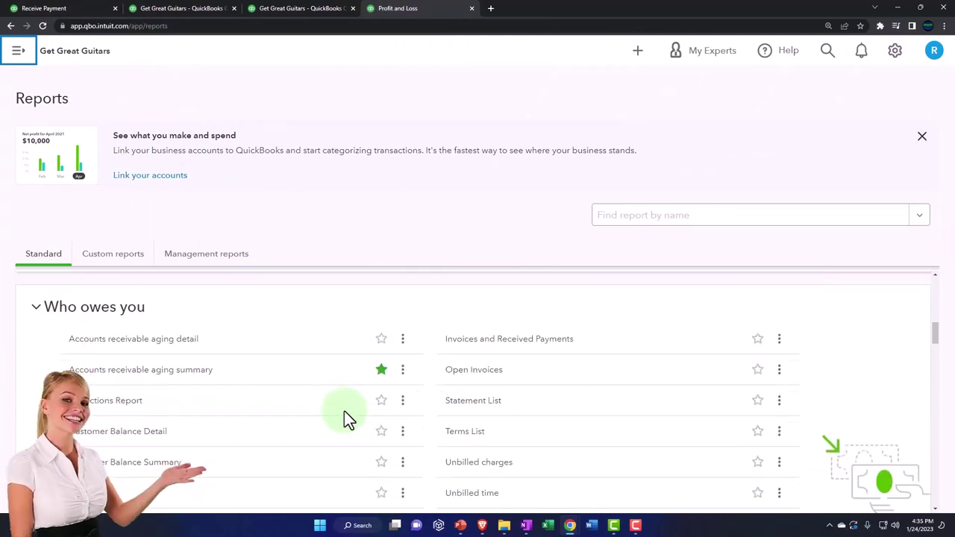
scroll(345, 417, down, 1)
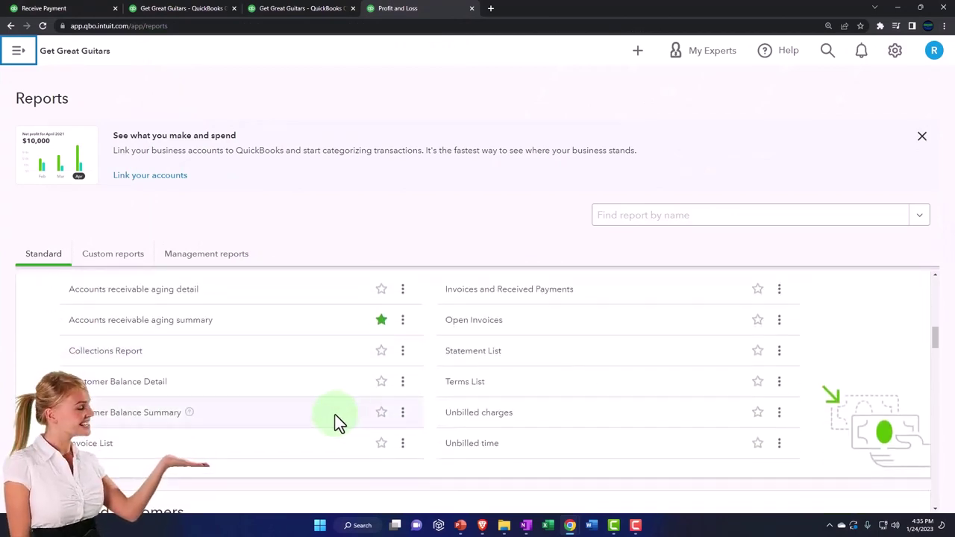
click(139, 384)
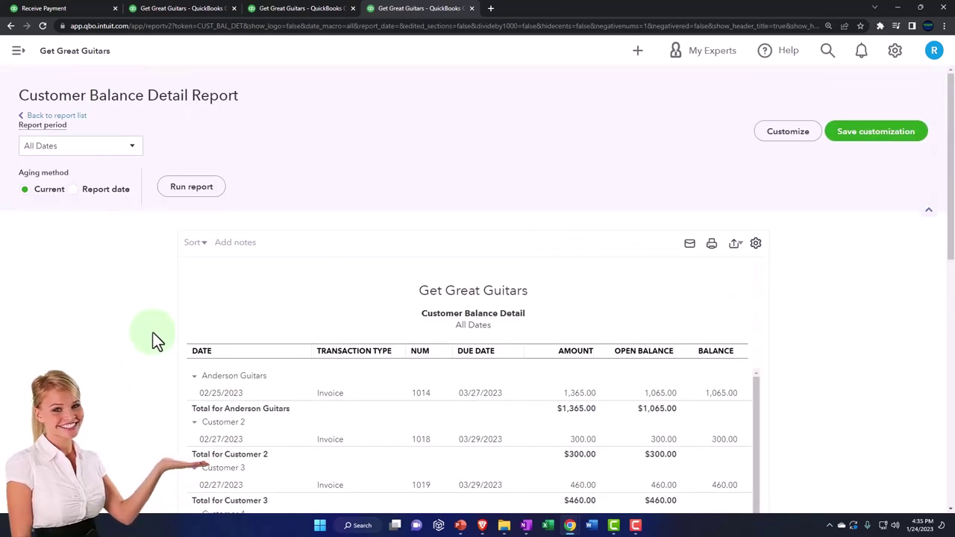
- Enlarge the Customer Balance Detail report and examine the Customer 5 payment and the other customers' open balances
key(ctrl+plus)
key(ctrl+plus)
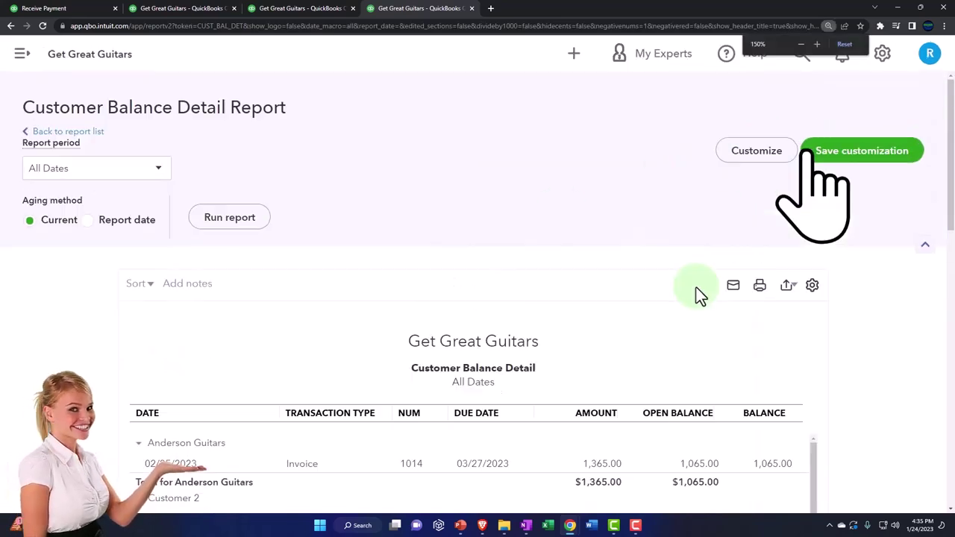
scroll(597, 306, down, 3)
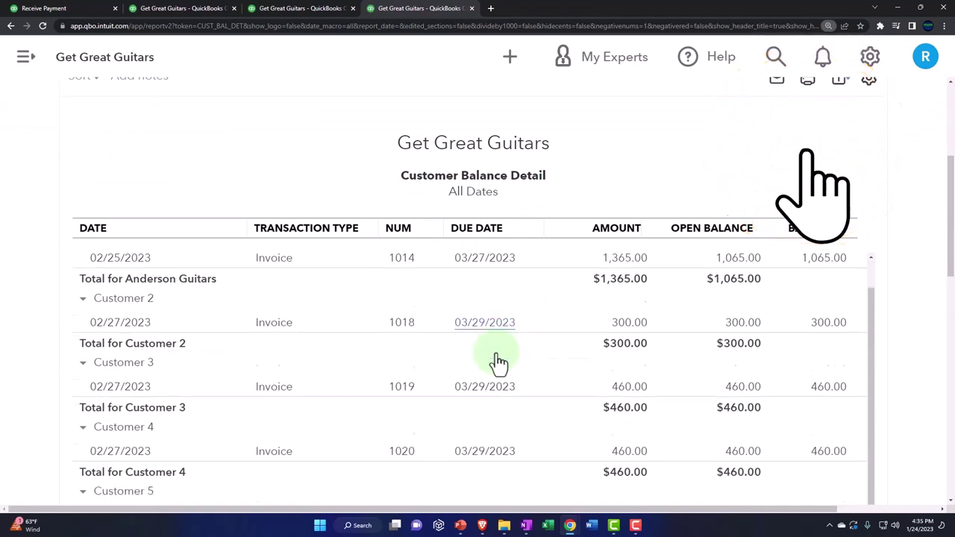
scroll(139, 401, down, 3)
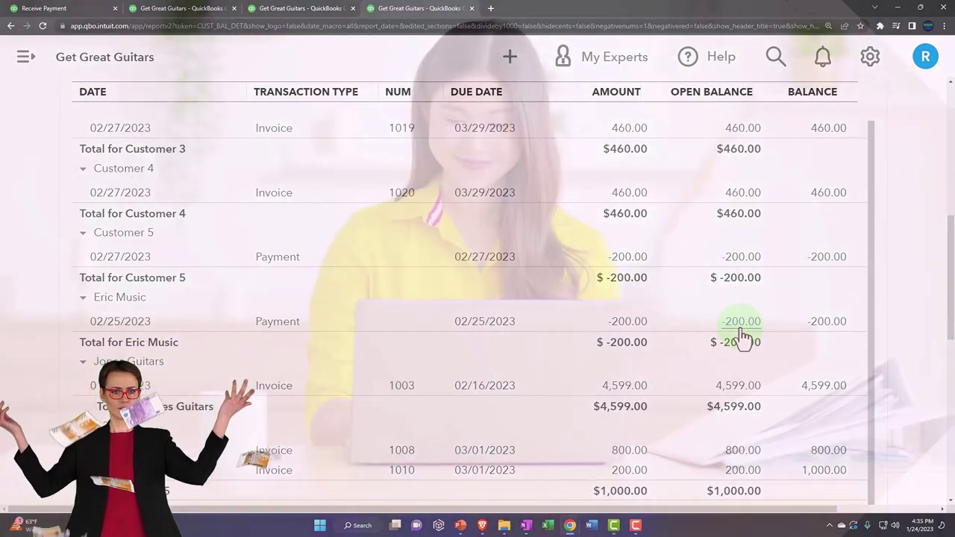
- Return to the first browser tab, open the Customers list under Sales, and collapse the navigation menu
click(68, 12)
click(26, 161)
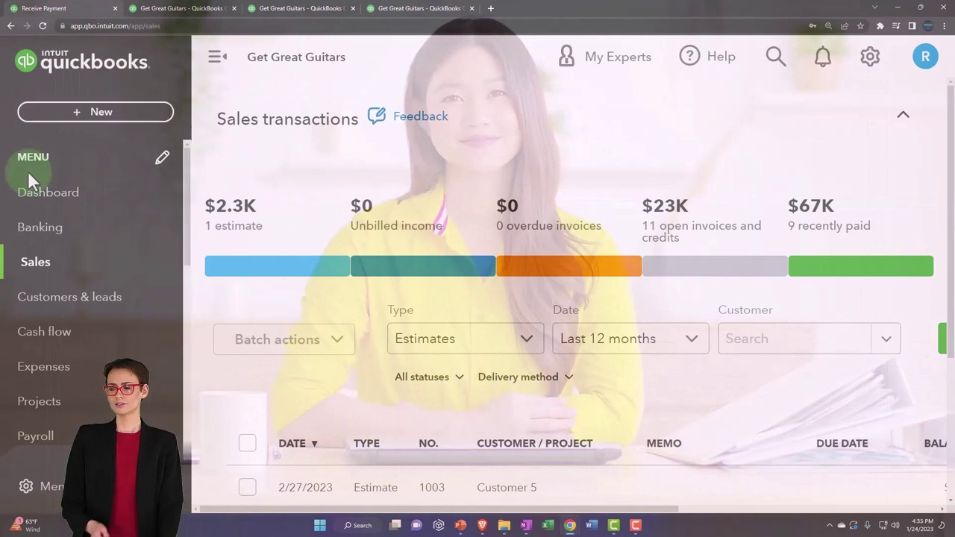
click(24, 272)
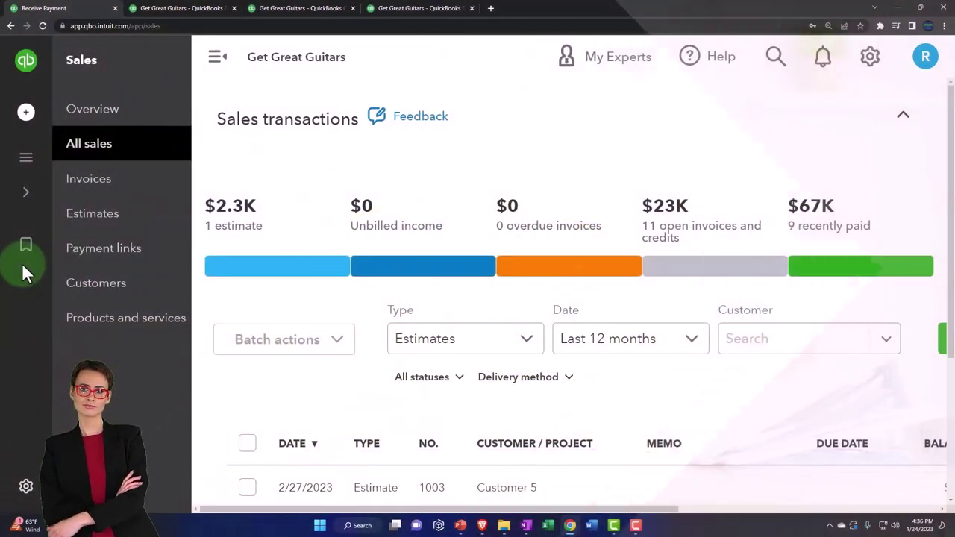
click(85, 282)
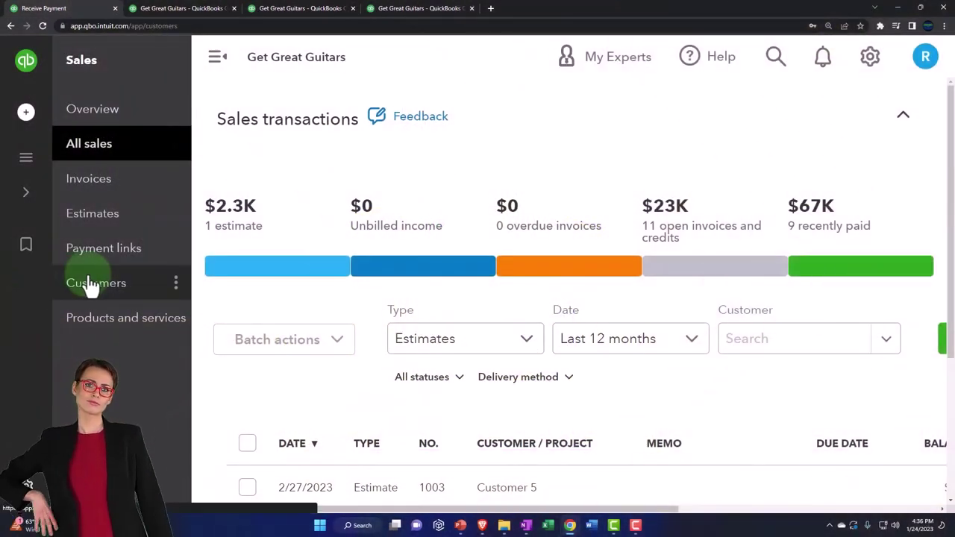
click(207, 75)
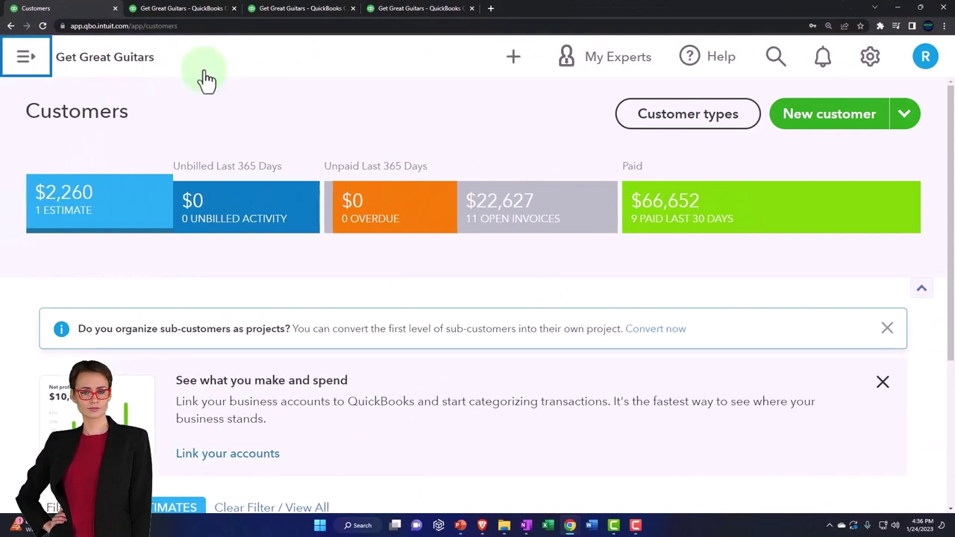
click(104, 222)
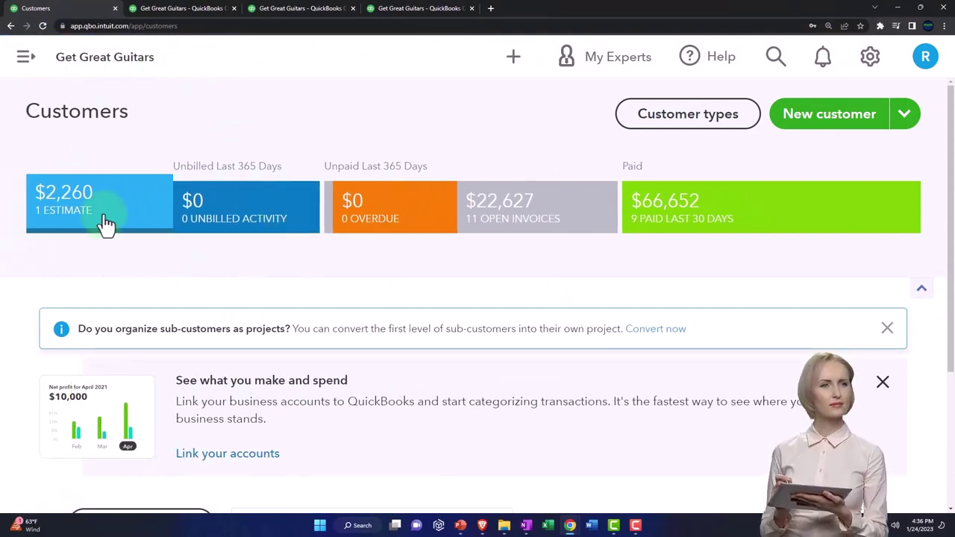
scroll(40, 310, down, 4)
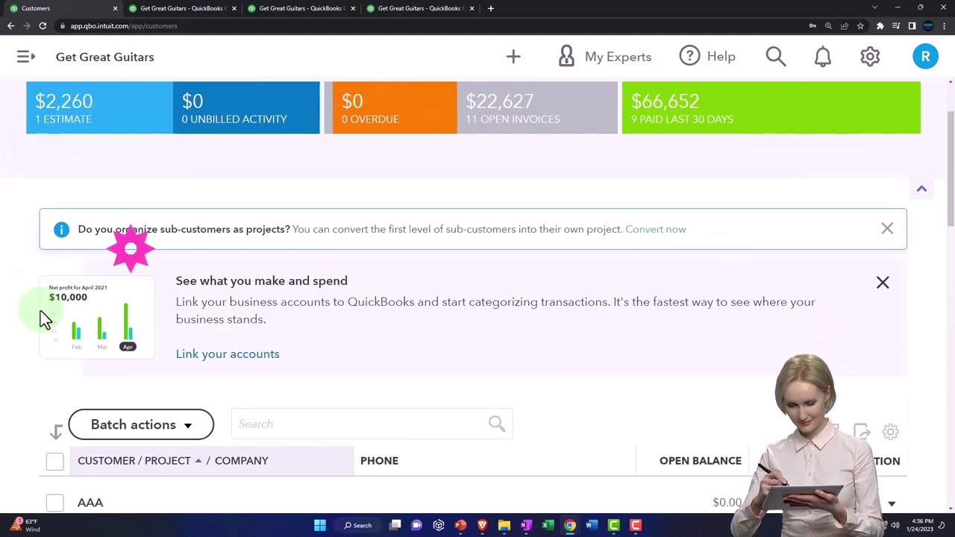
scroll(40, 310, down, 1)
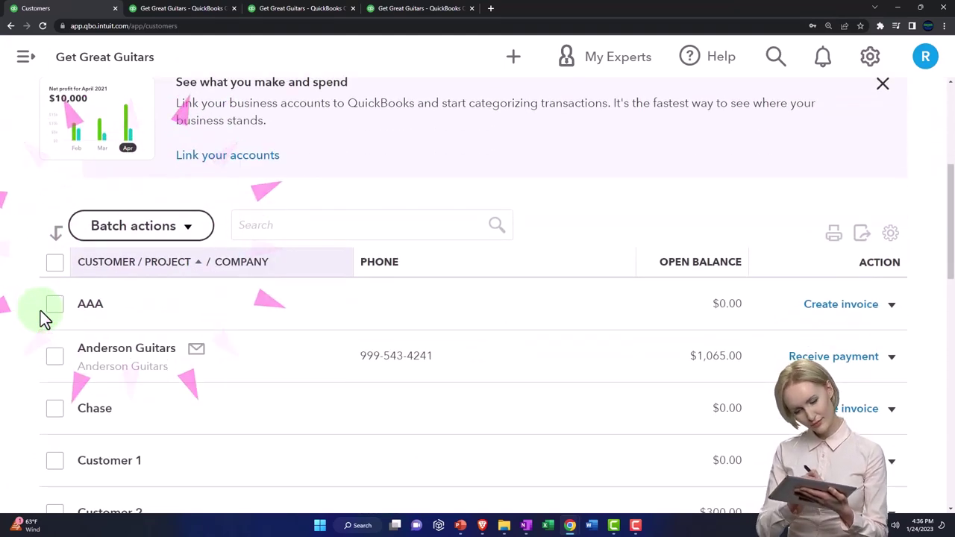
- Filter the customer list to open estimates and open Customer 5's record at its transaction list
scroll(64, 217, up, 3)
click(86, 128)
scroll(52, 287, down, 3)
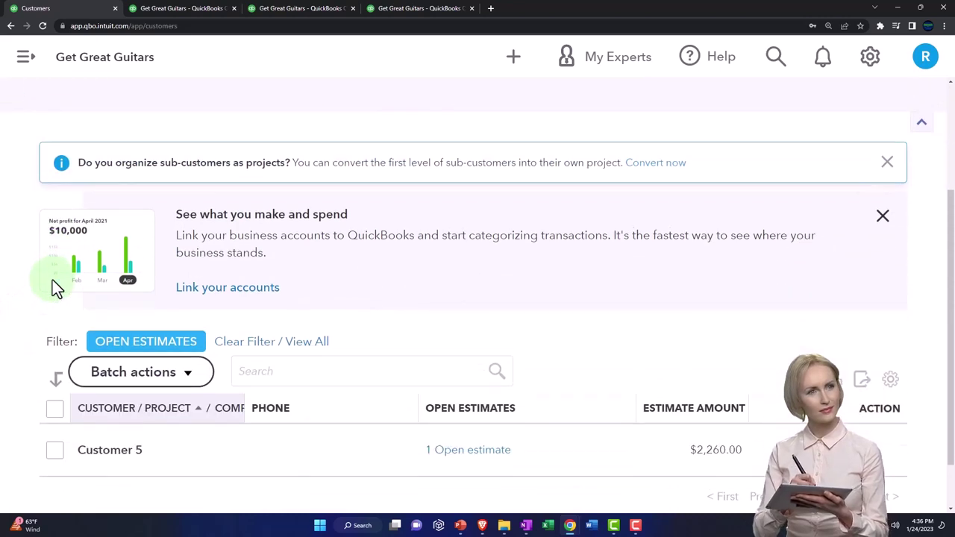
click(125, 401)
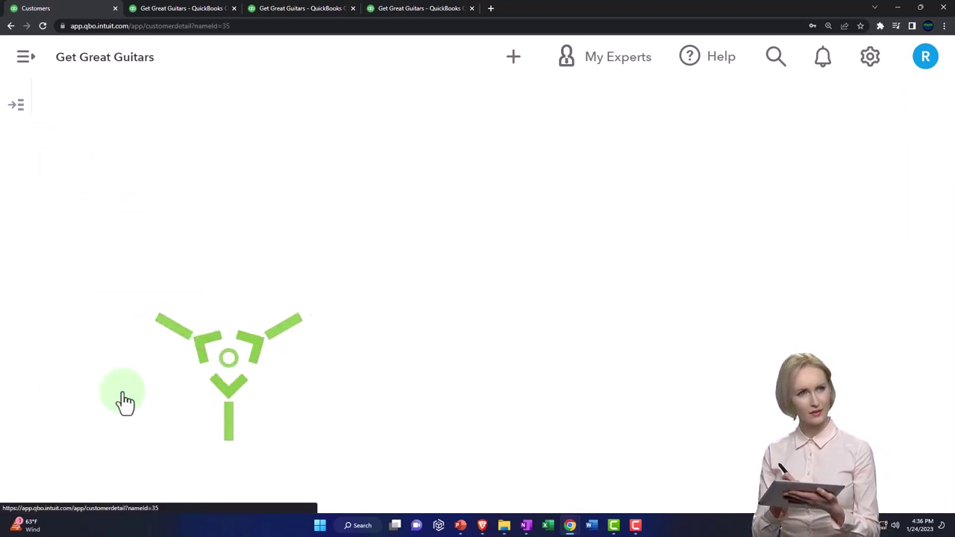
scroll(231, 405, down, 2)
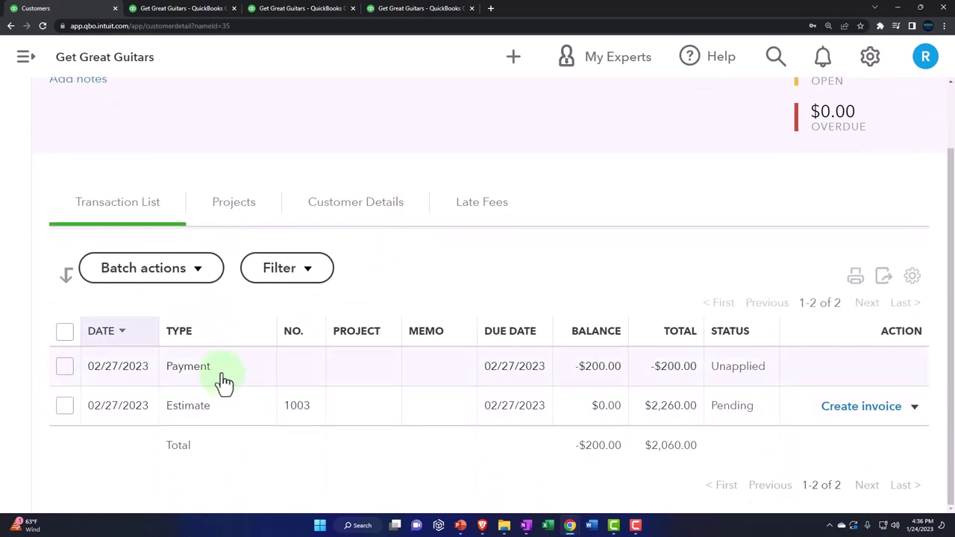